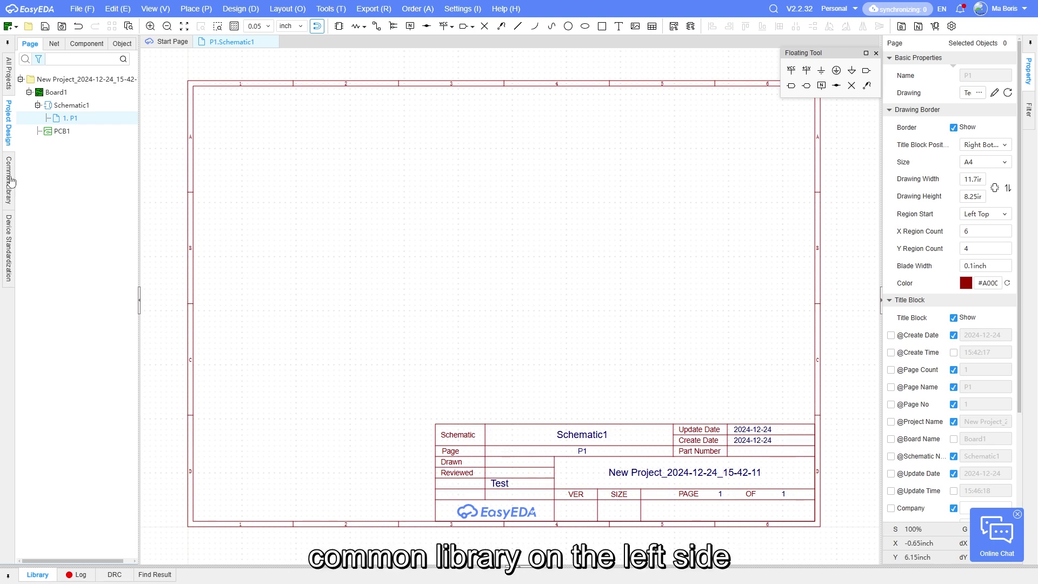
Show the Common Library panel with preset resistors, capacitors, diodes and transistors.
left_click(9, 180)
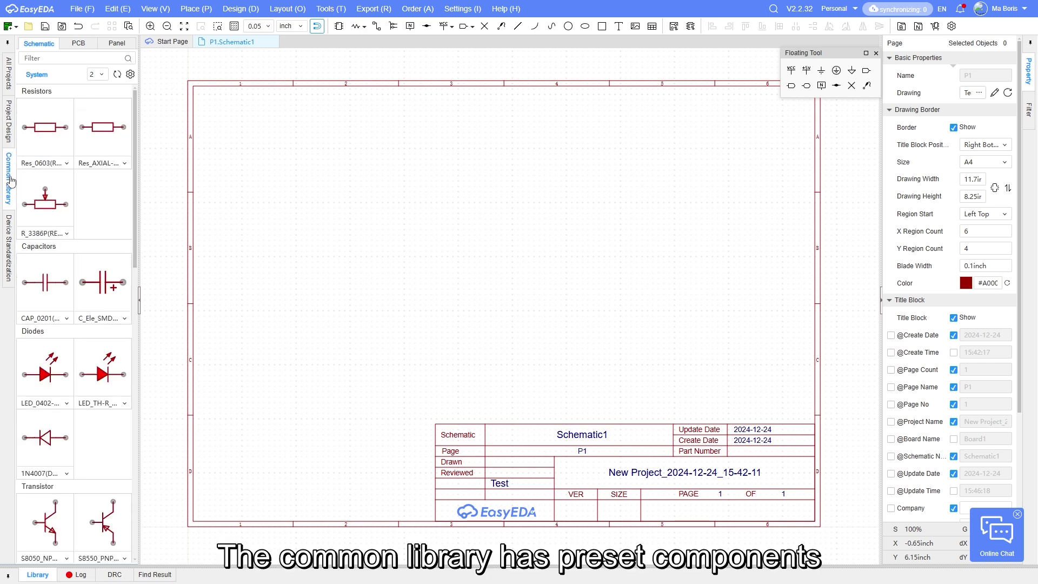
left_click_drag(134, 180, 144, 444)
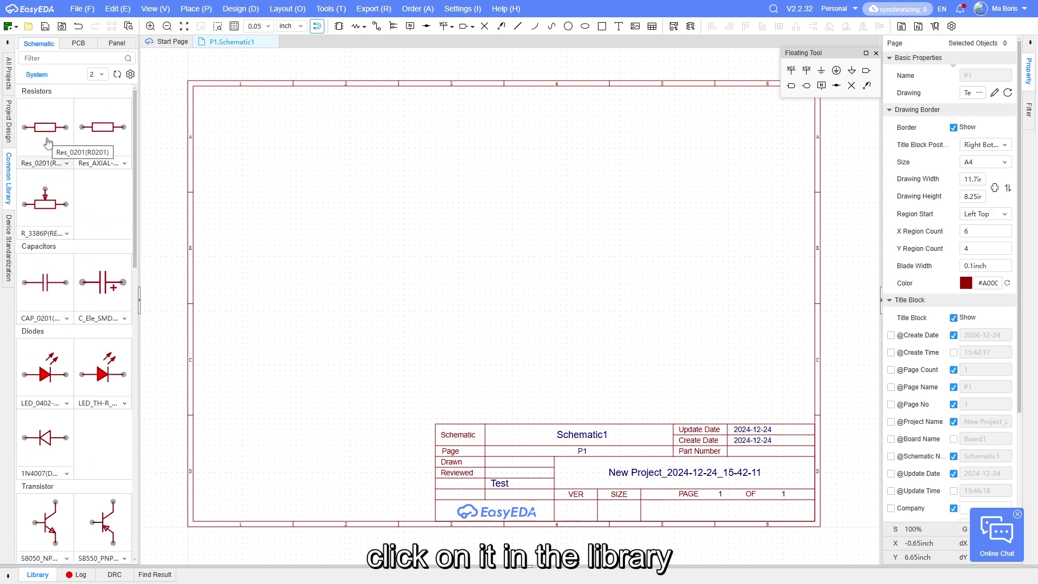
Place a single 10K Res_0201 resistor as R1 on Schematic1.
left_click(47, 140)
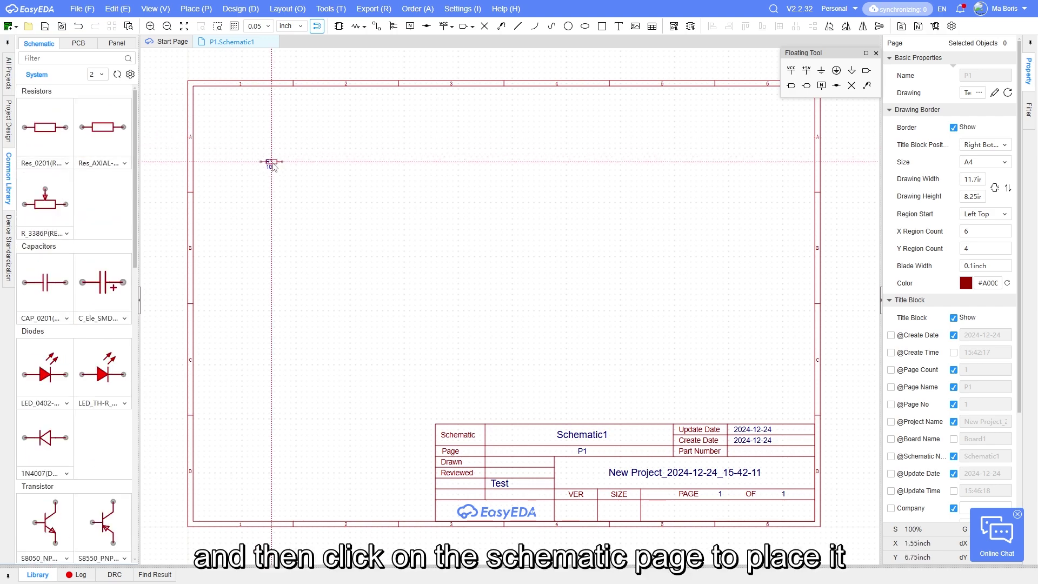
scroll(285, 179, "up", 4)
left_click(285, 178)
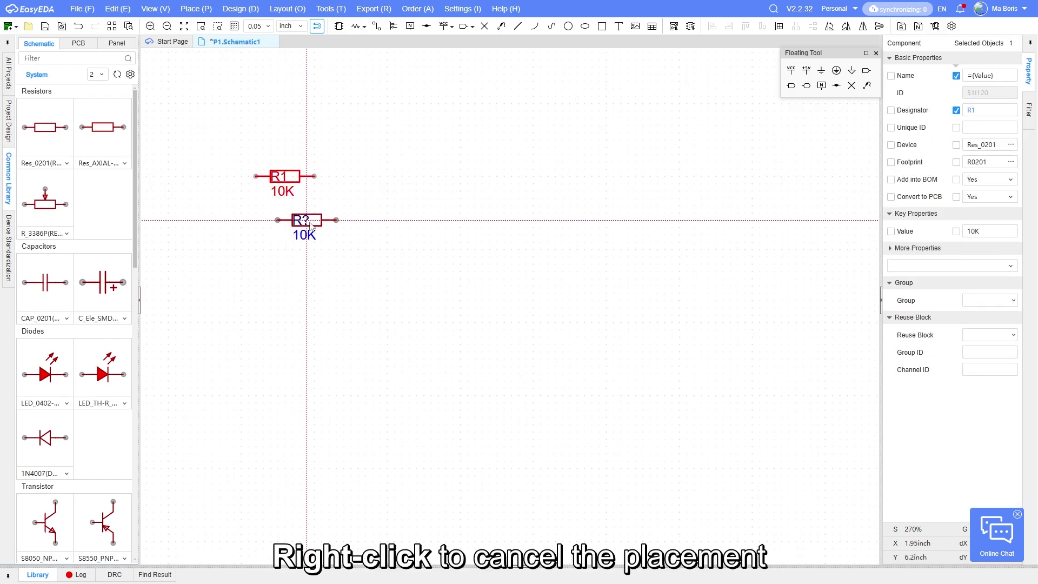
right_click(312, 226)
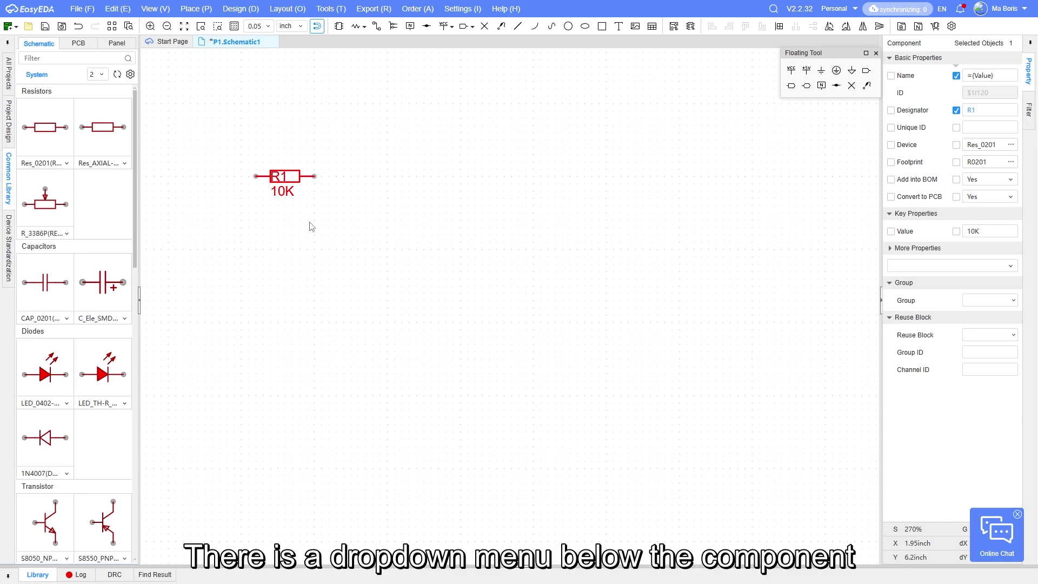
Switch the resistor card to Res_0603 and place a 10K resistor, R2, below R1.
left_click(62, 164)
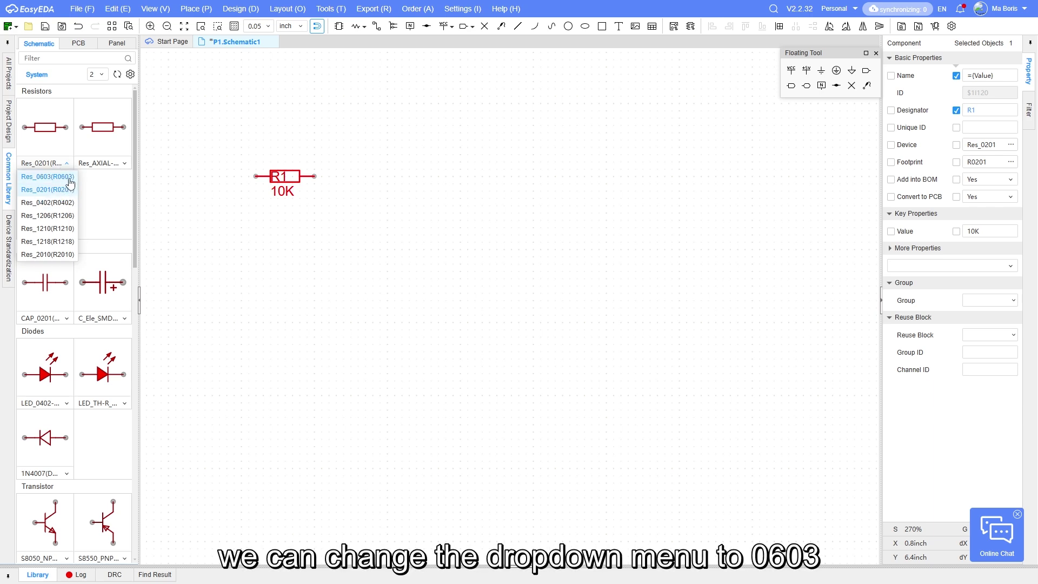
left_click(69, 177)
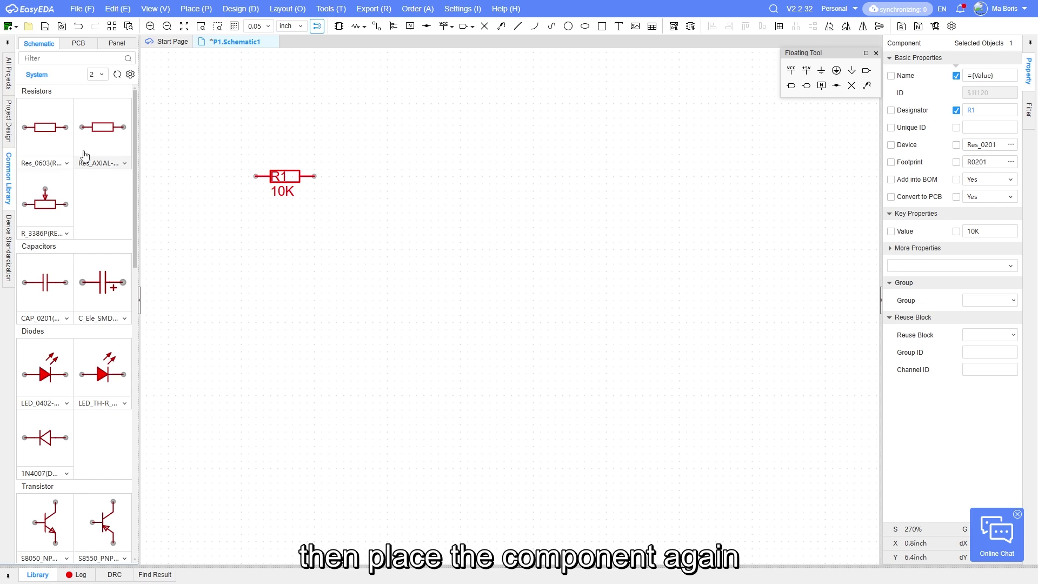
left_click(63, 147)
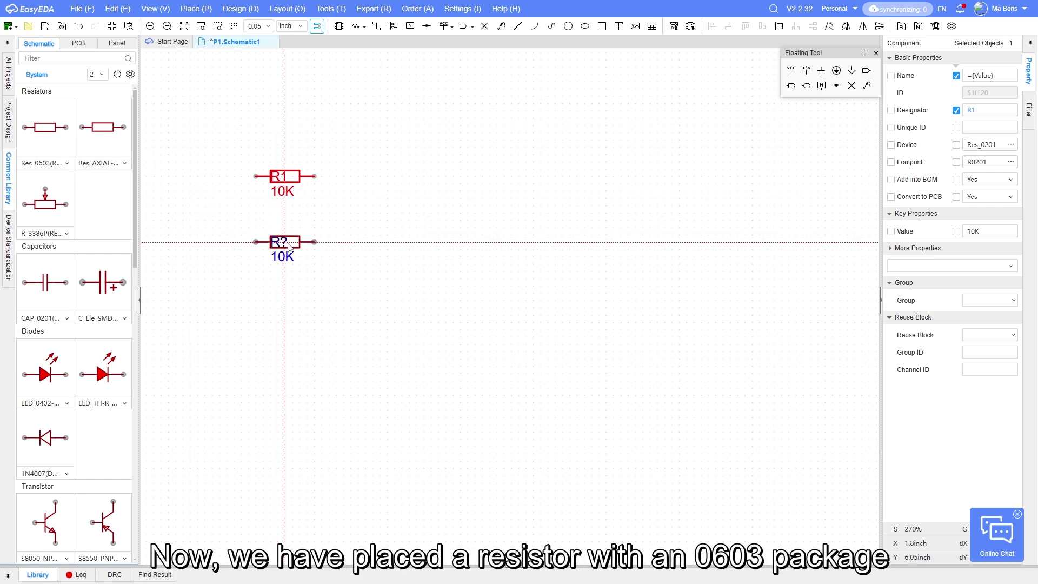
left_click(286, 246)
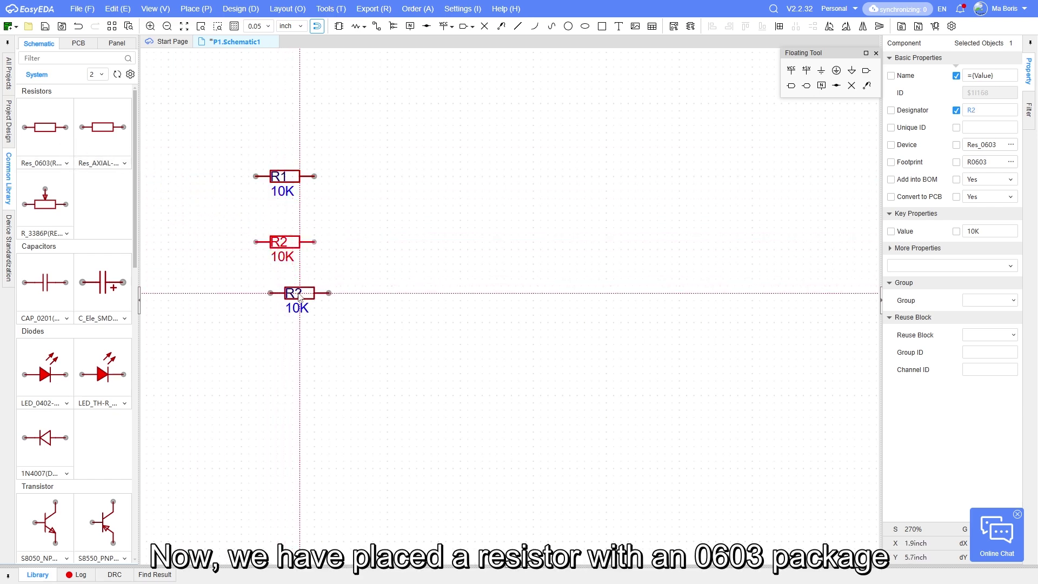
key("Escape")
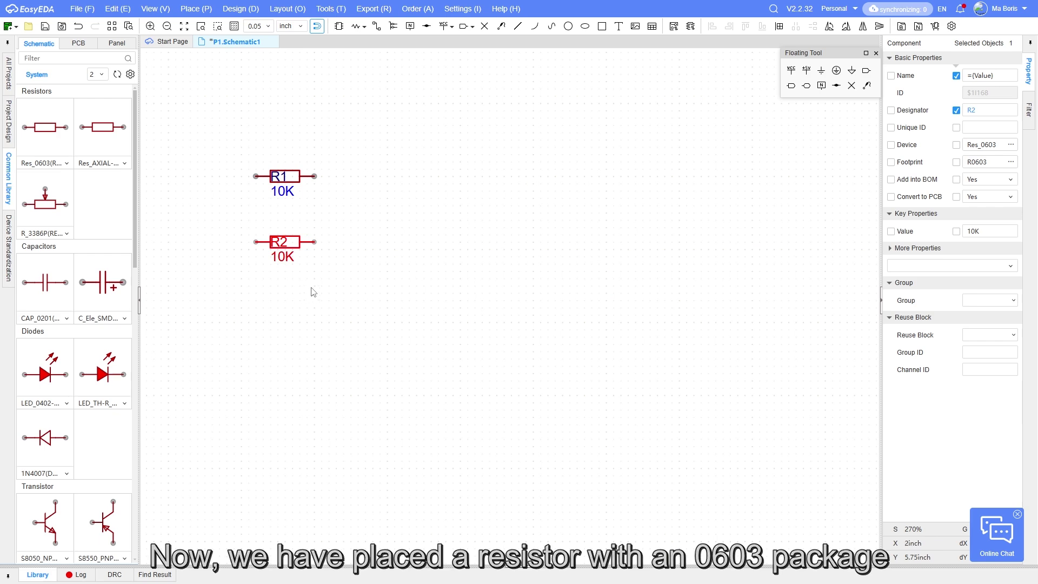
left_click(273, 343)
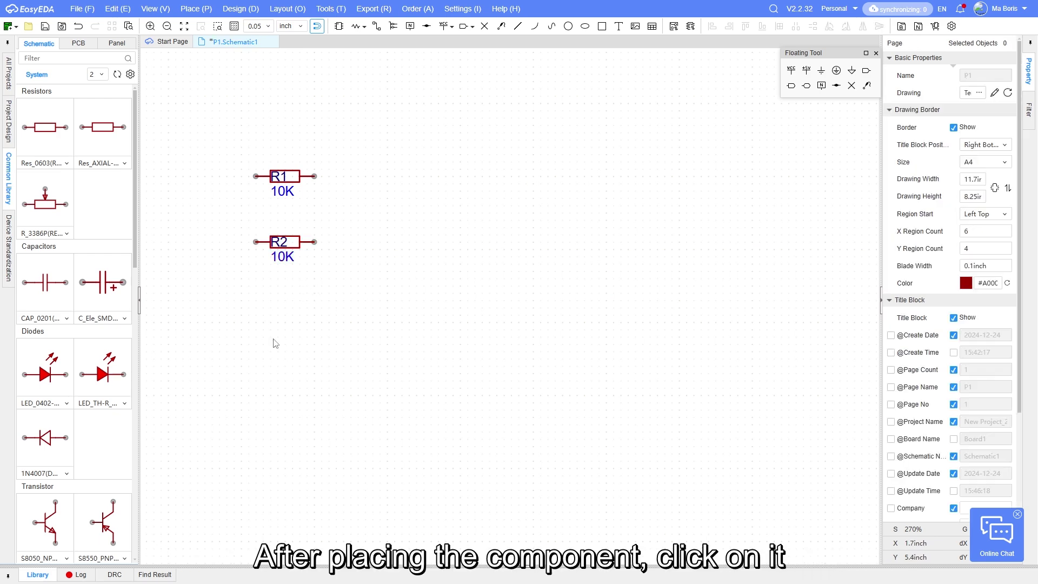
Edit R2's Value in Key Properties from 10K to 1K.
left_click(293, 247)
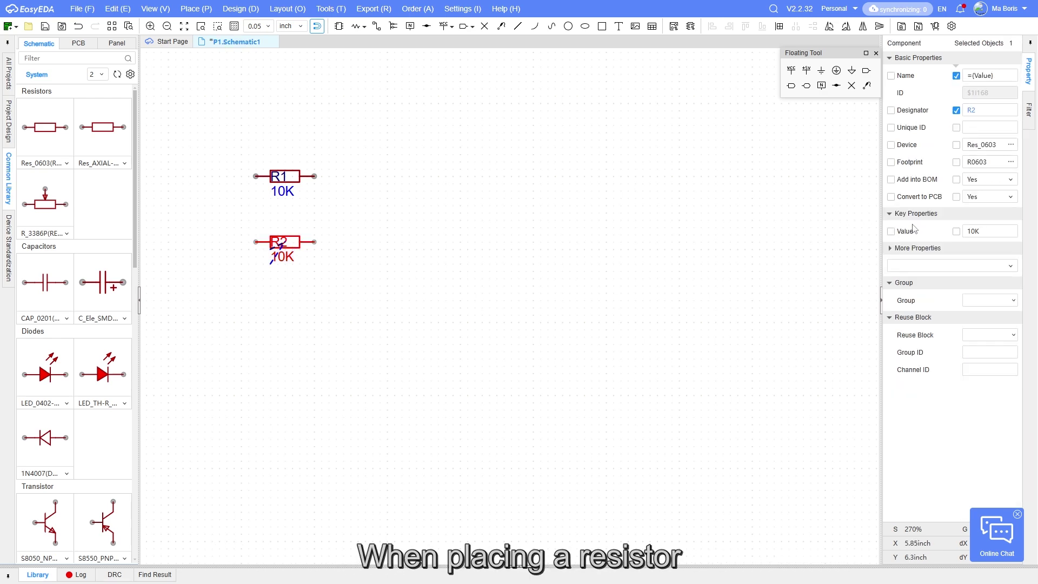
left_click(992, 229)
left_click(975, 231)
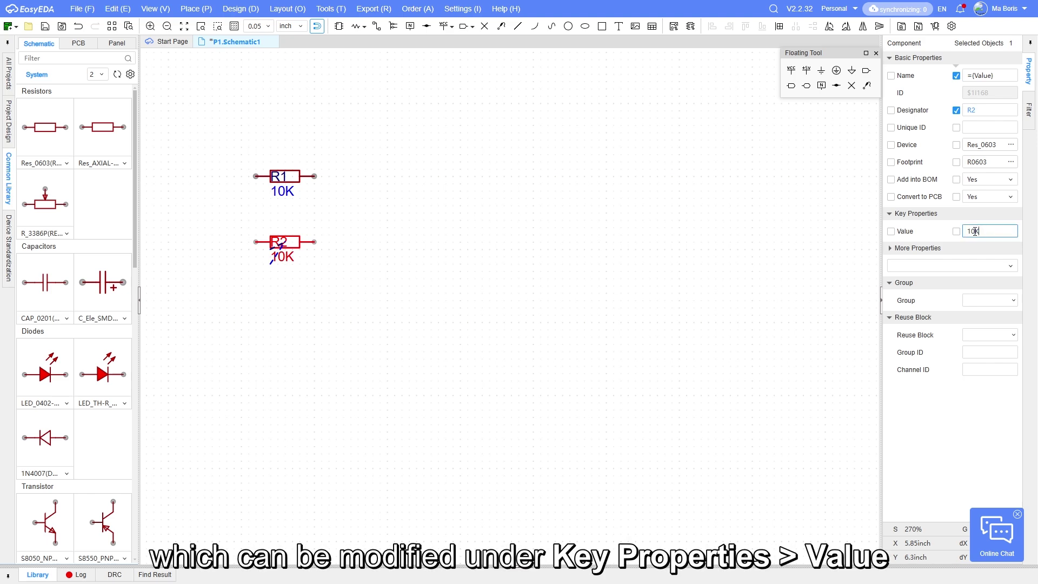
key("BackSpace")
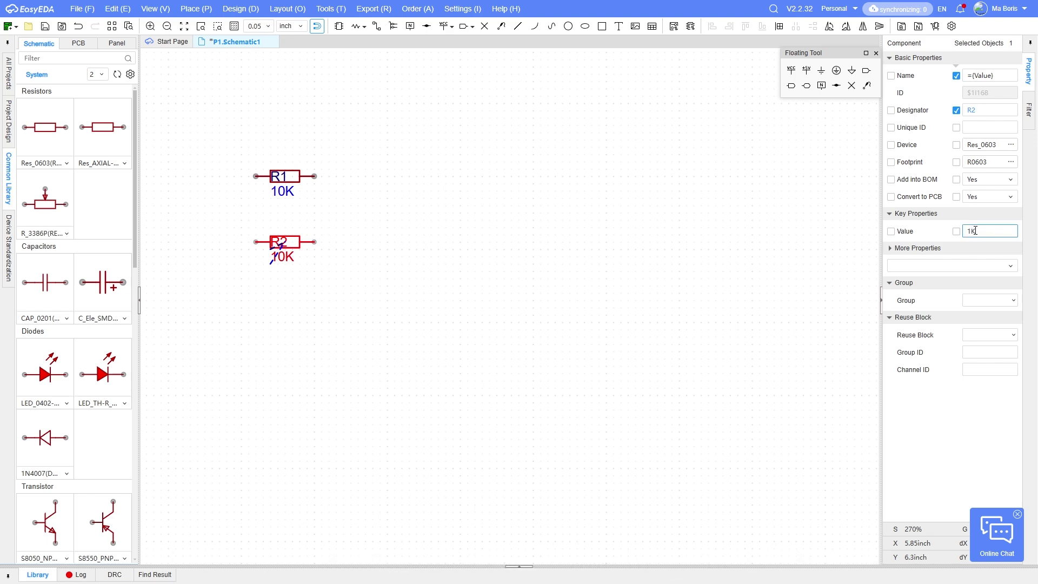
double_click(993, 234)
left_click(671, 233)
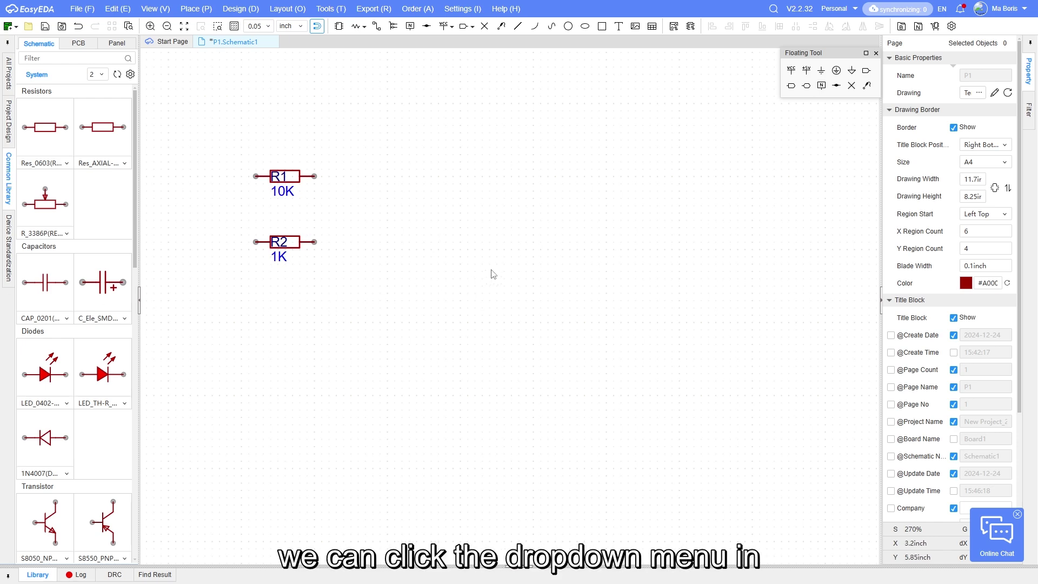
left_click(295, 245)
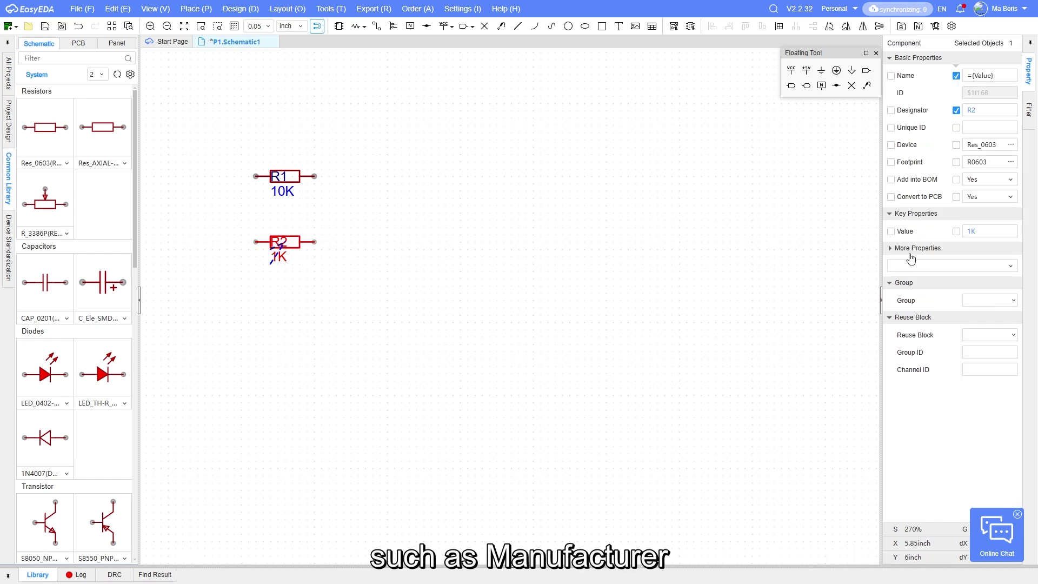
left_click(928, 268)
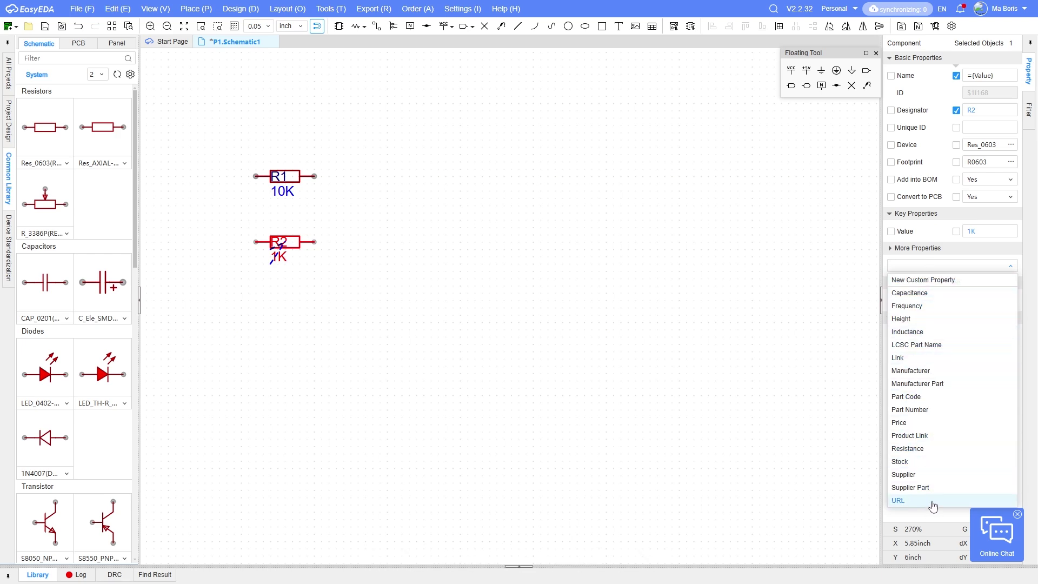
left_click(582, 257)
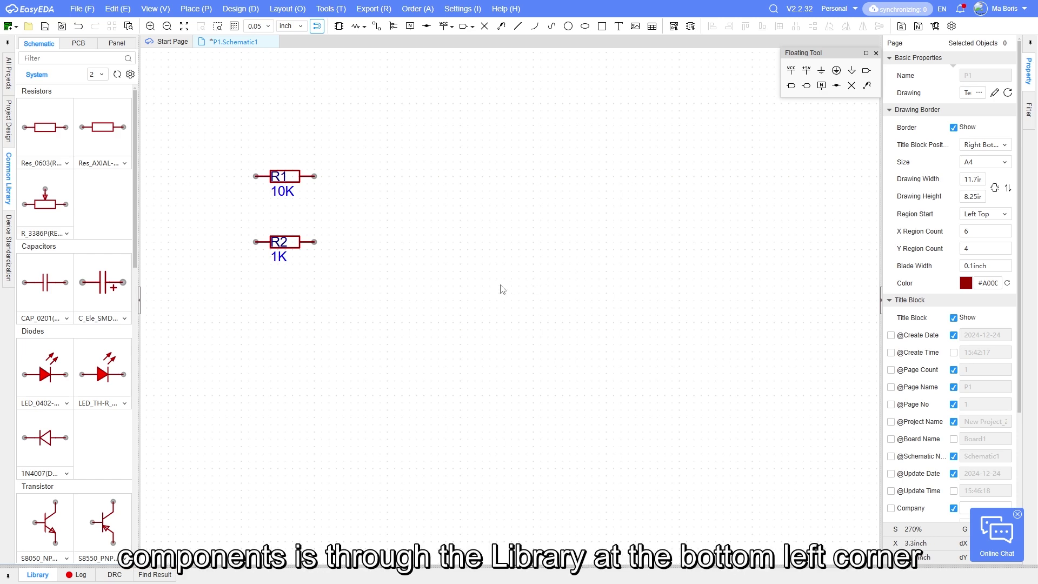
Search the System library in the Library panel for 'Resistor 10k 0603'.
left_click(48, 575)
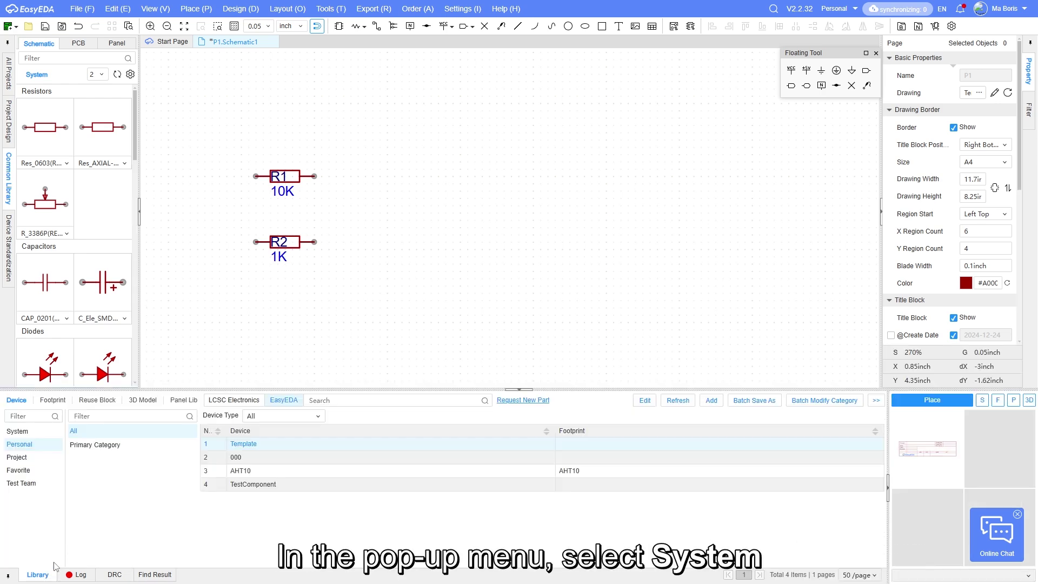
left_click(273, 400)
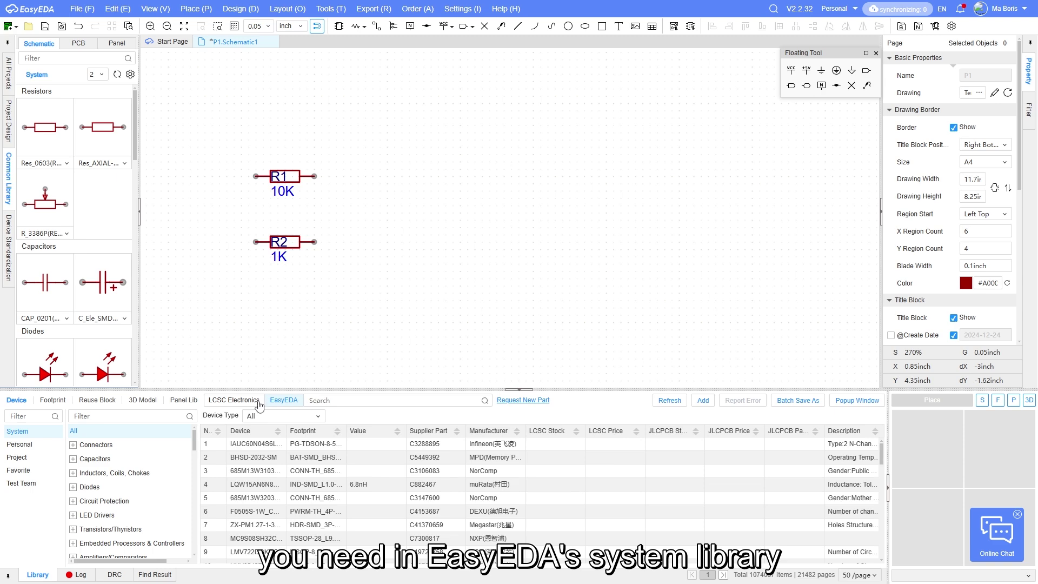
left_click(341, 401)
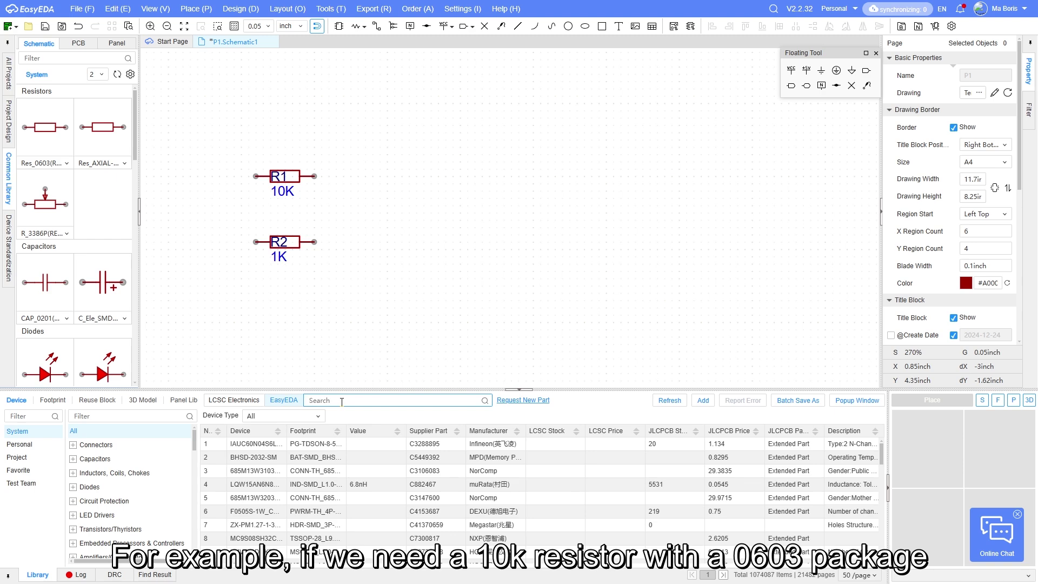
type("Resistor")
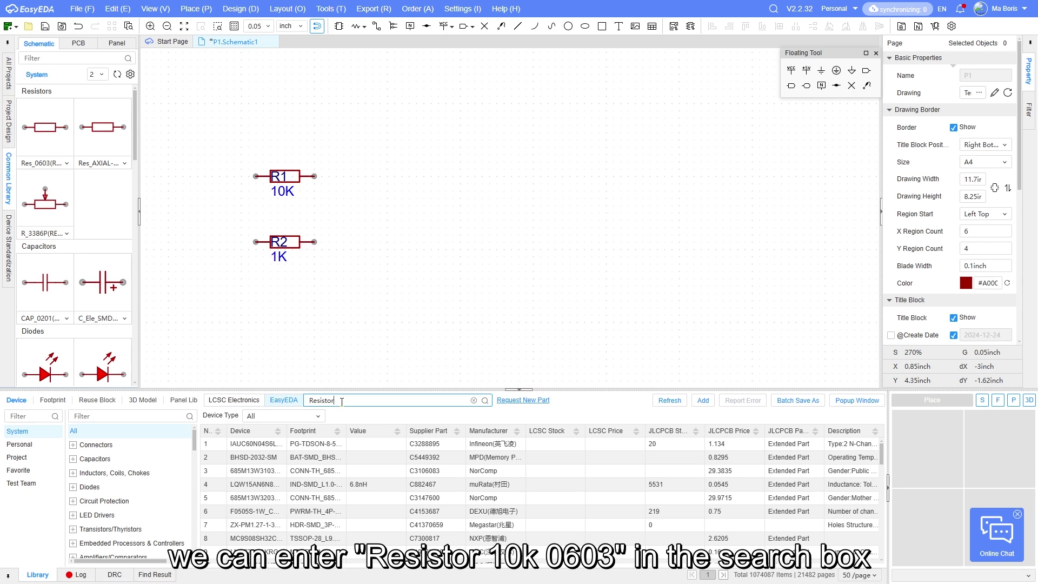
type(" 10k 0")
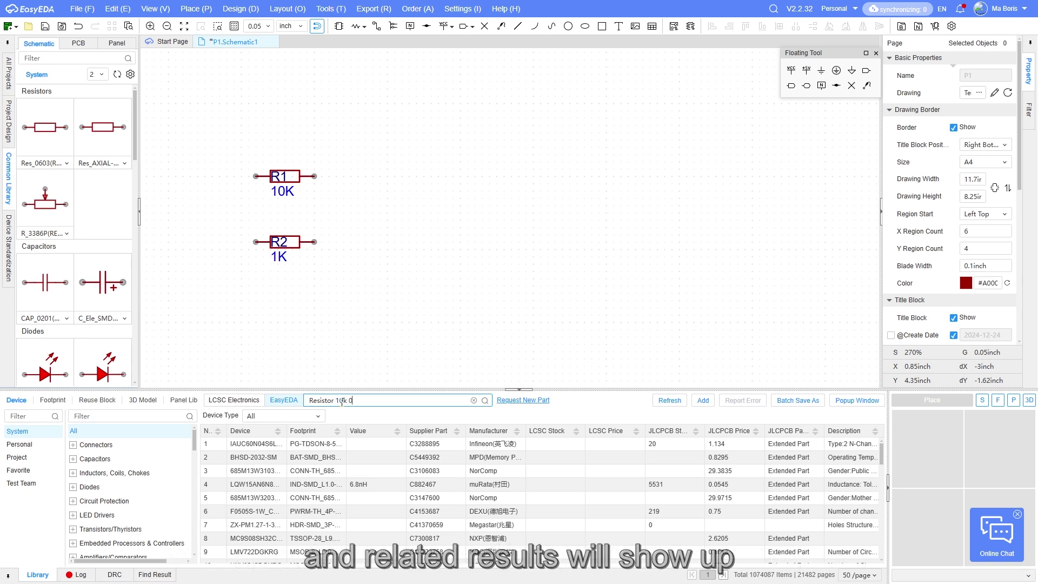
type("603")
left_click(485, 400)
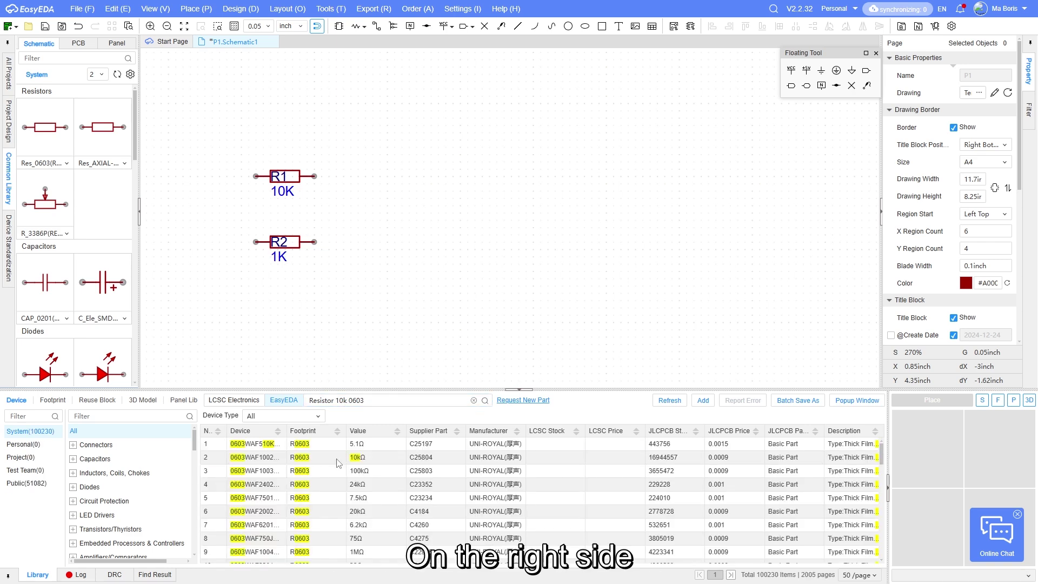
Place the 10kΩ 0603 result (0603WAF1002, C25804) below R2 as R3.
left_click(336, 460)
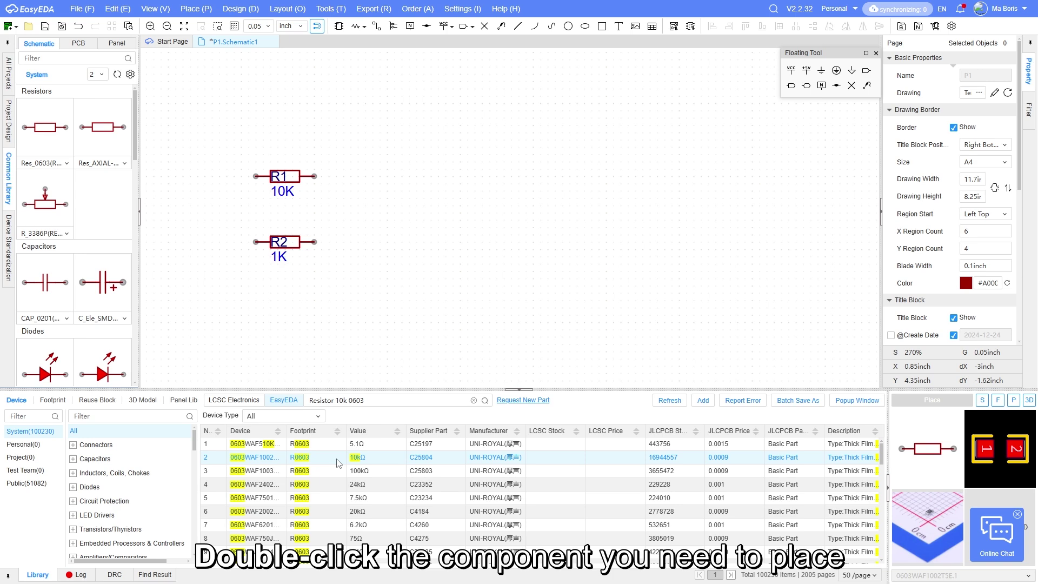
double_click(338, 462)
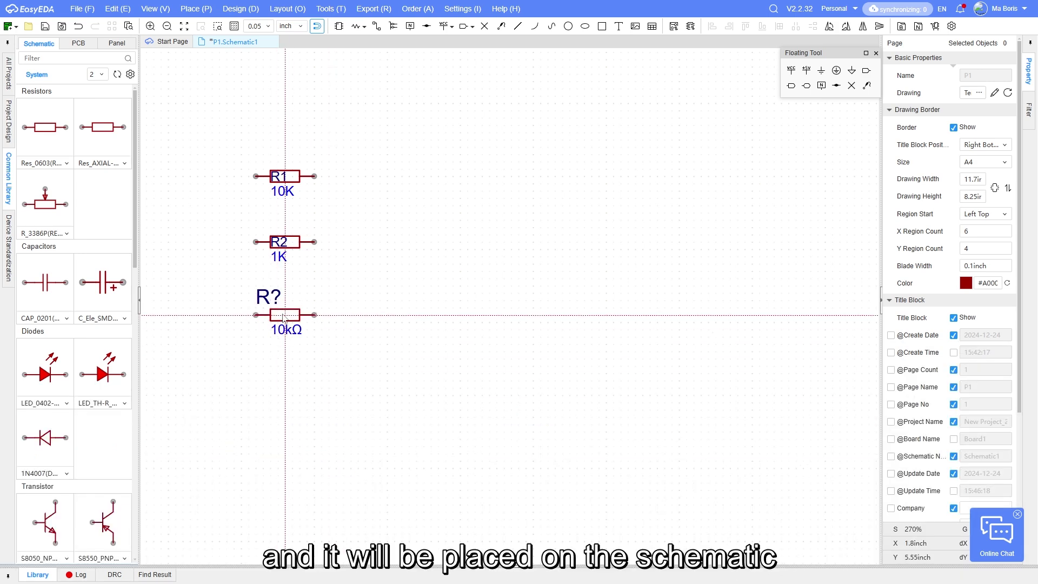
left_click(285, 308)
left_click(520, 390)
left_click(524, 393)
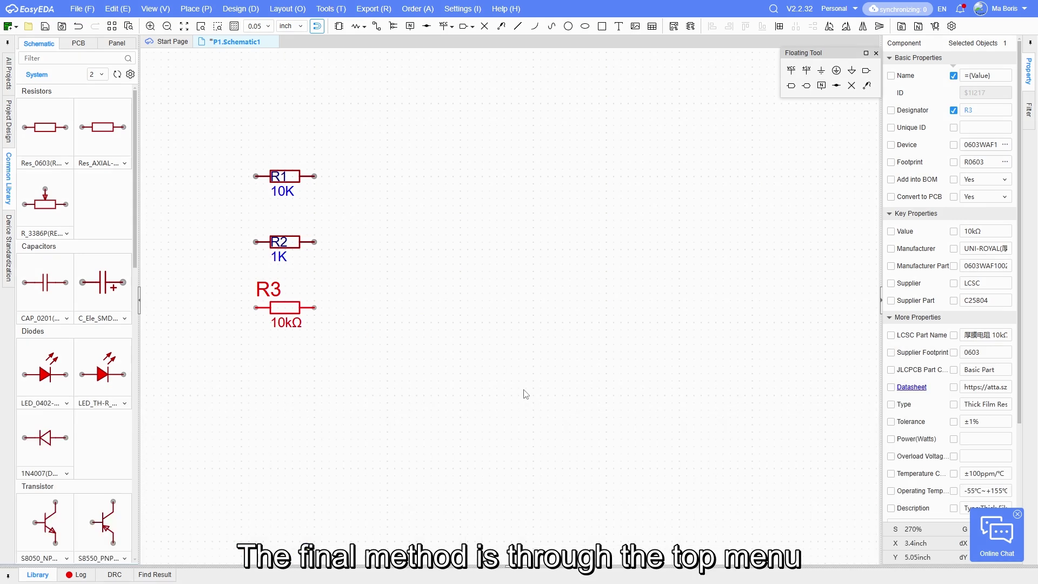
left_click(494, 332)
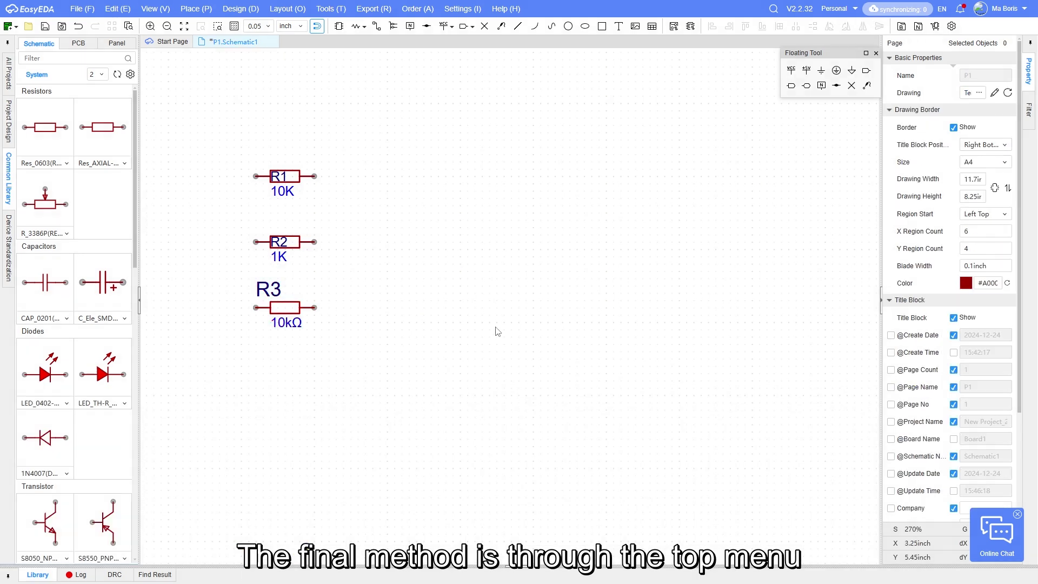
Open Place > Device/Reuse Block to browse LCSC system library parts.
left_click(190, 9)
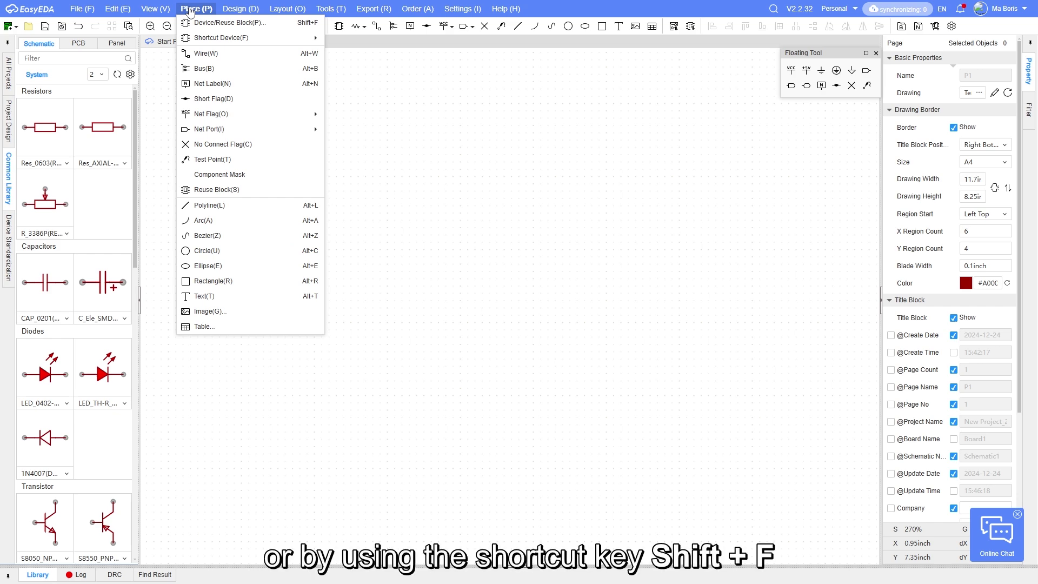
left_click(215, 25)
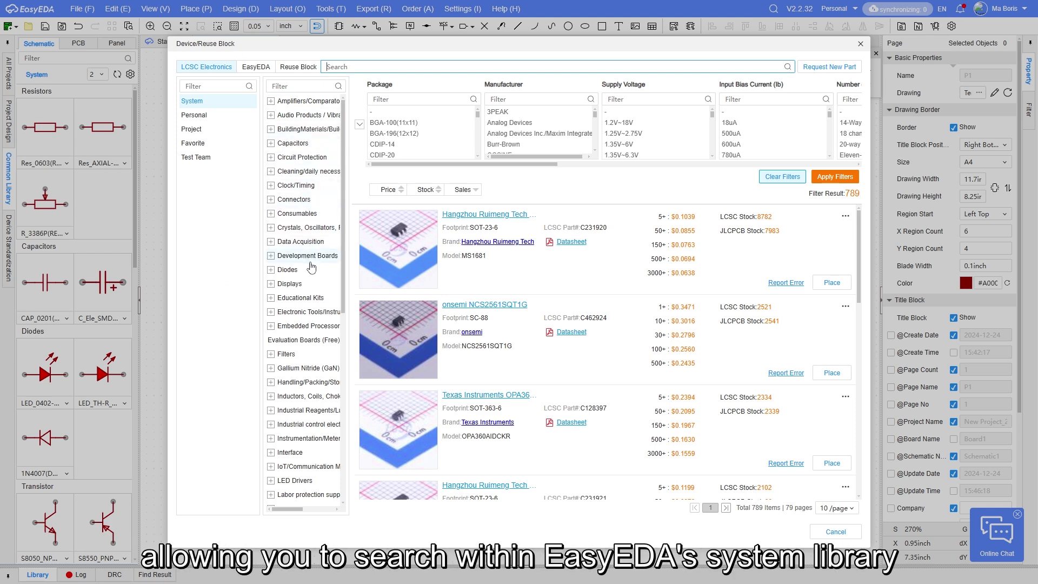
Choose the Resistors category in the Device/Reuse Block dialog, giving 1584251 results.
scroll(335, 302, "down", 5)
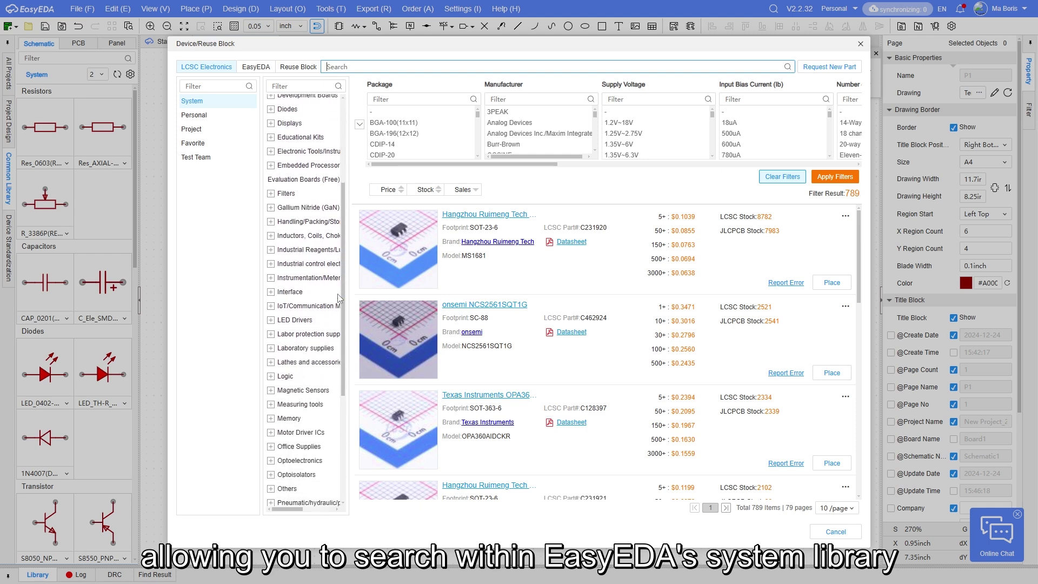
scroll(337, 355, "down", 1)
left_click(271, 418)
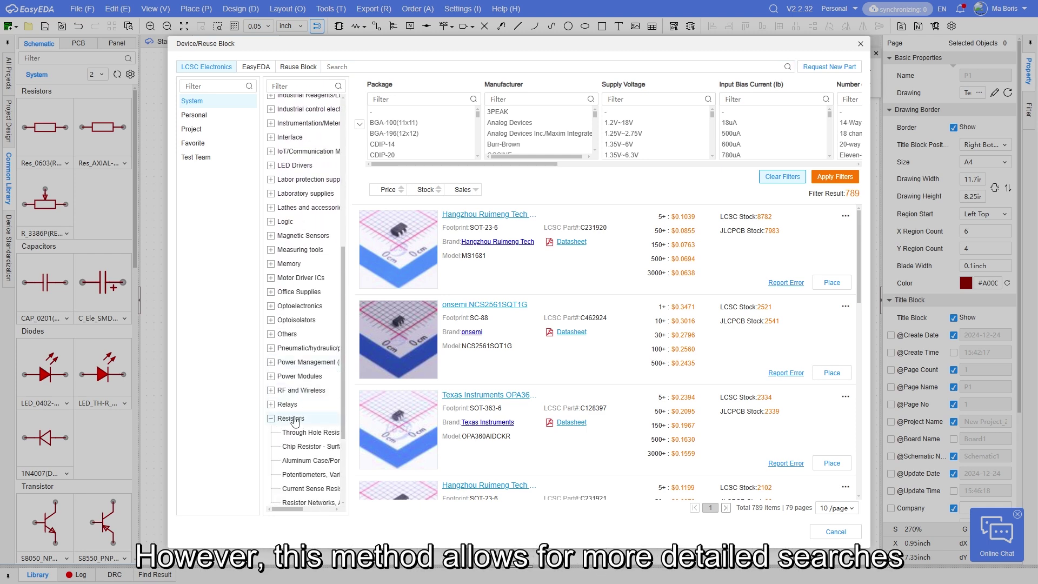
scroll(346, 400, "down", 1)
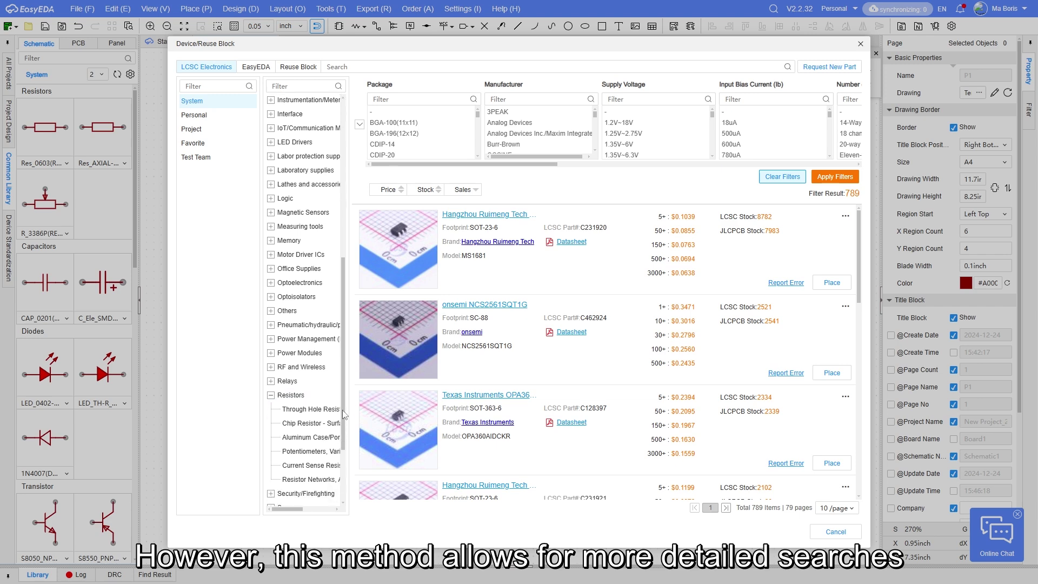
left_click(313, 368)
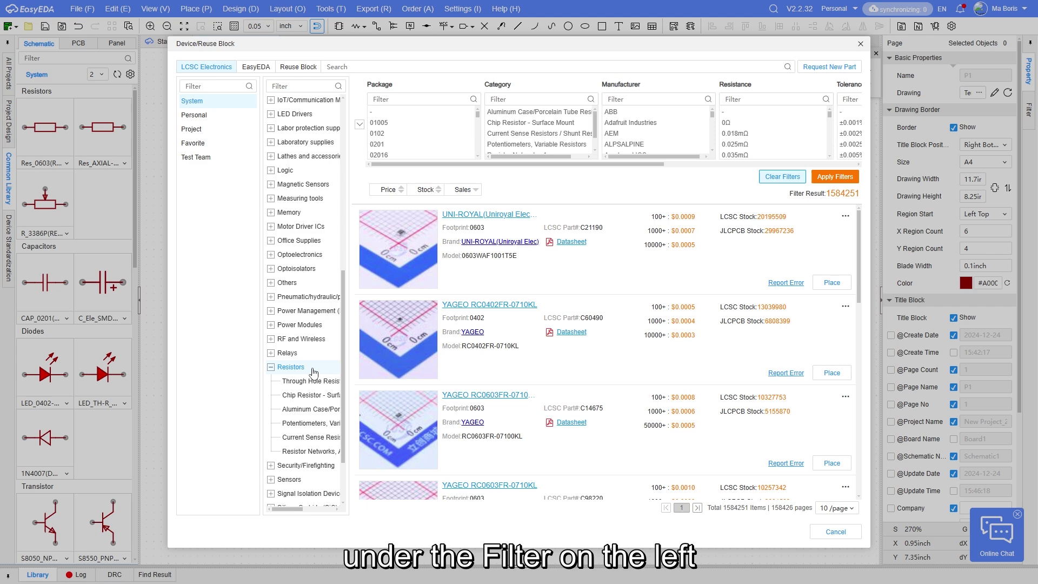
Apply Package 0603 and Resistance 10kΩ filters to the resistor results.
left_click(401, 96)
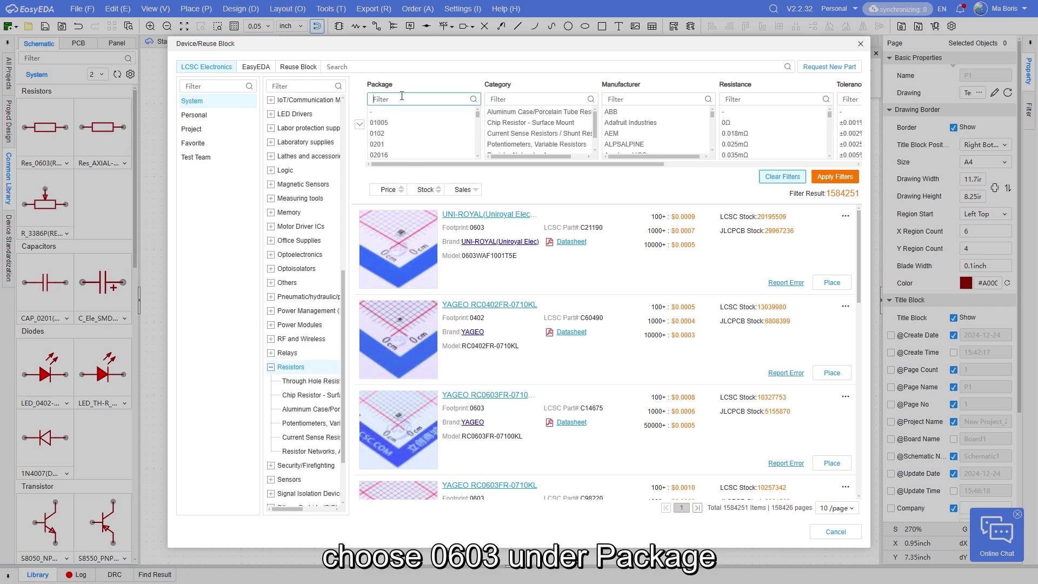
type("0603")
left_click(403, 112)
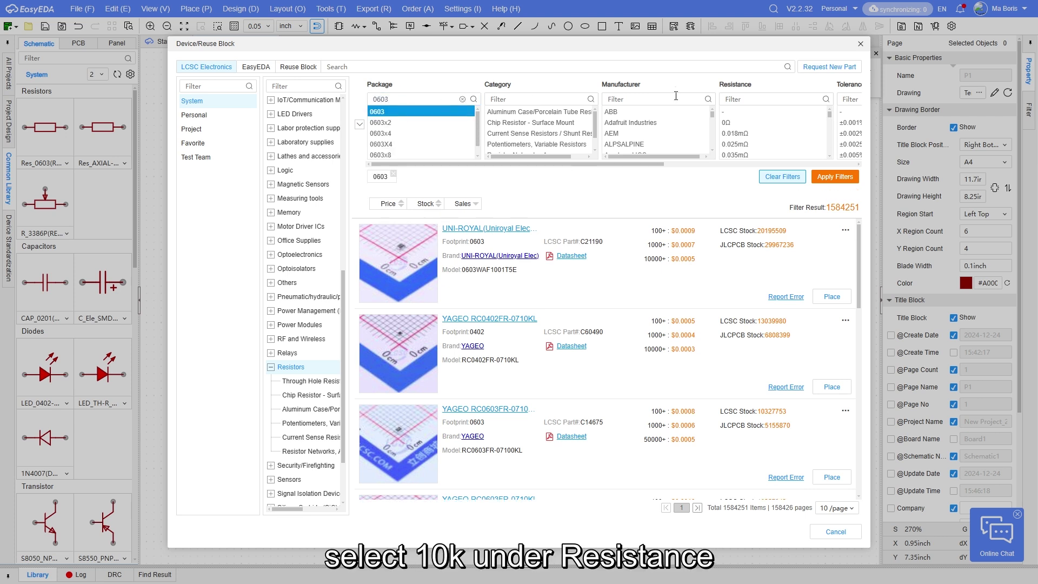
left_click(747, 96)
type("10k")
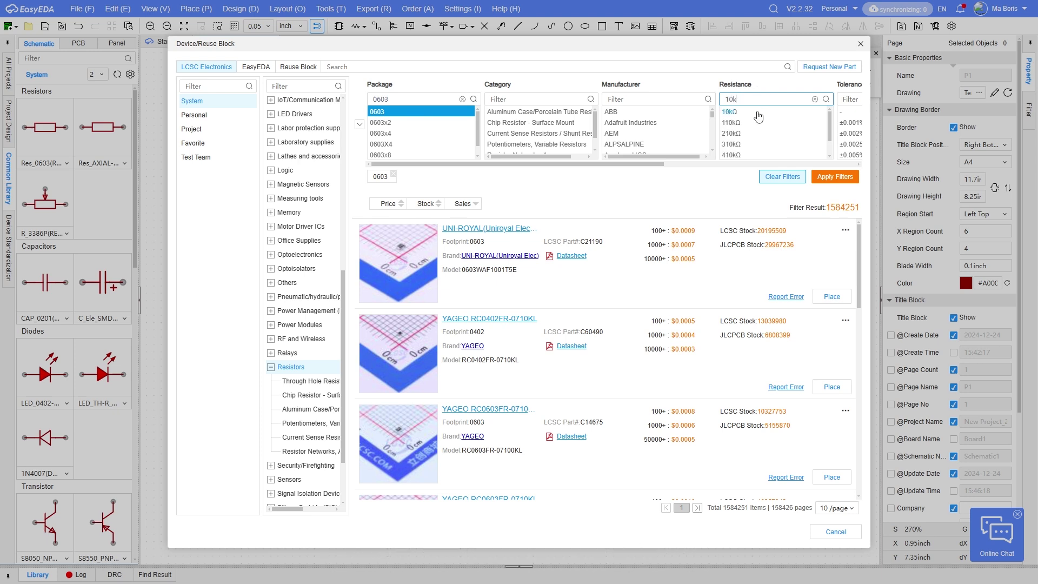
left_click(731, 111)
left_click(836, 178)
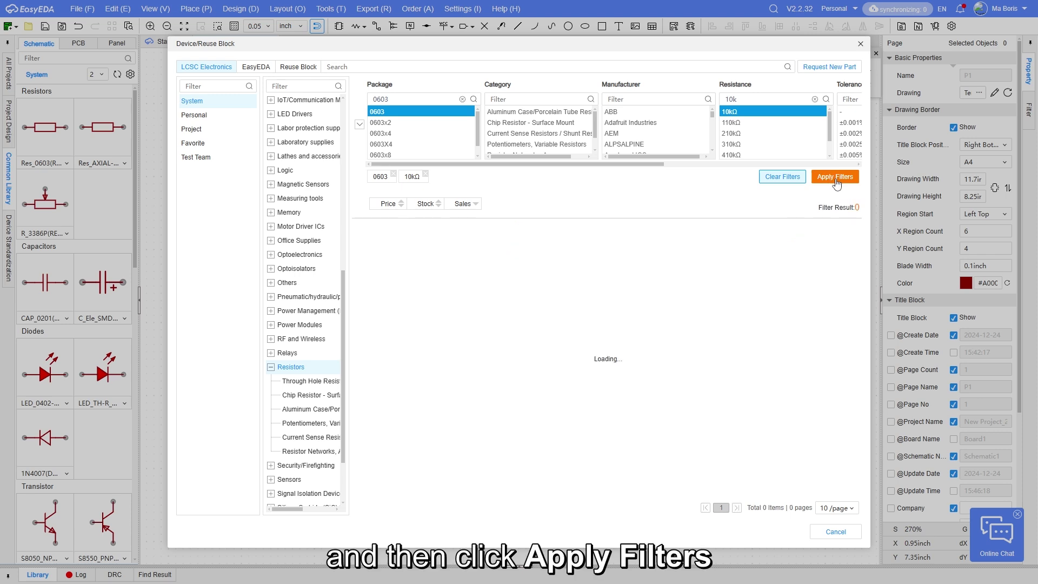